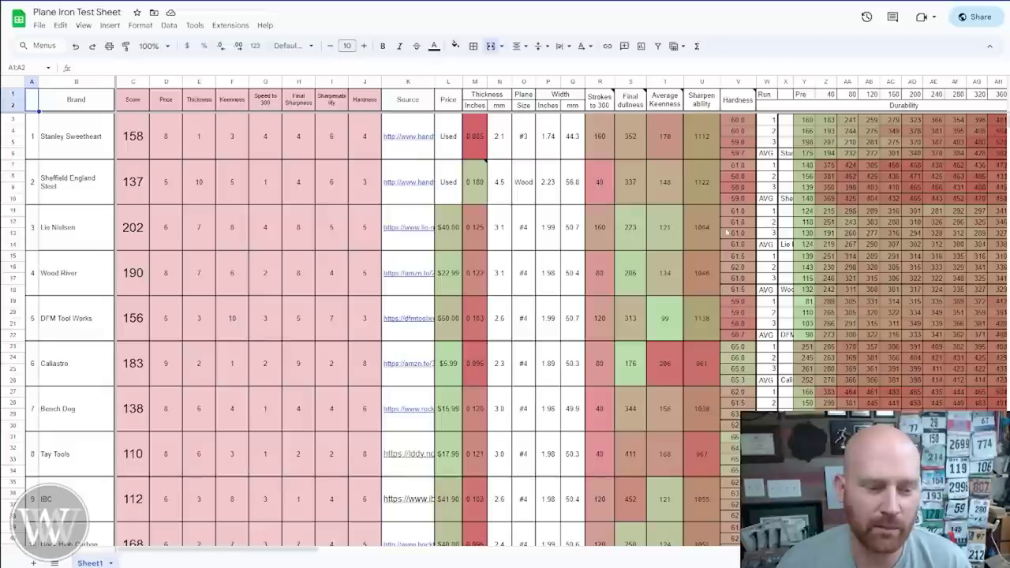
- Review the Strokes to 300 results for all plane irons, from Stanley Sweetheart down to Zen-Wu Wooden Planes
left_click_drag(286, 552, 359, 553)
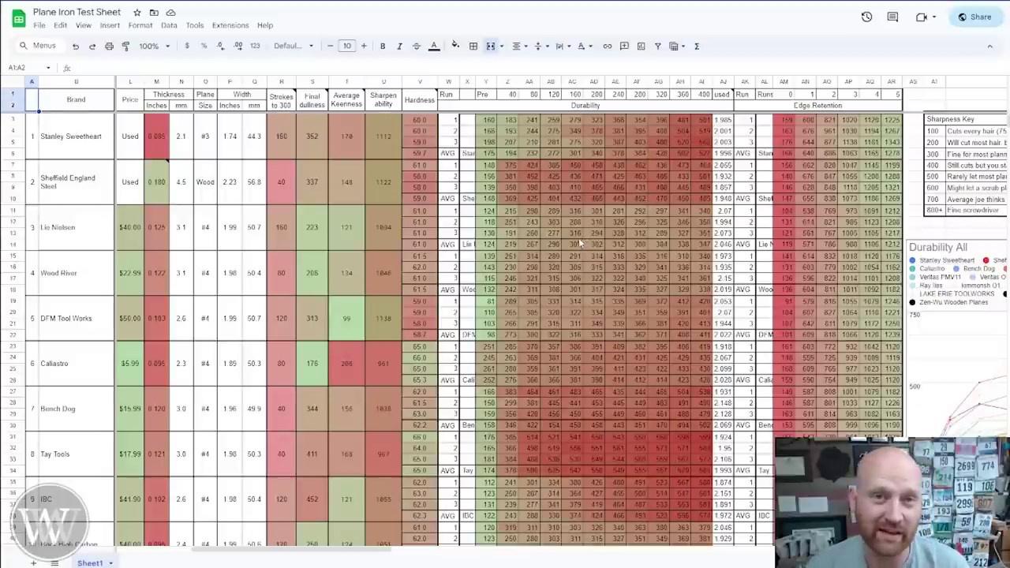
scroll(532, 233, "down", 1)
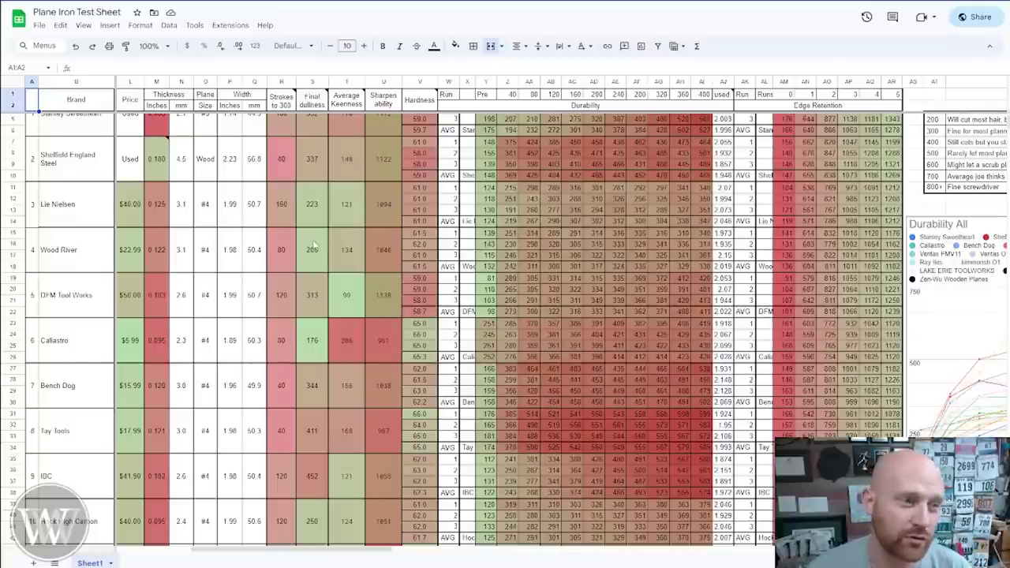
left_click(284, 122)
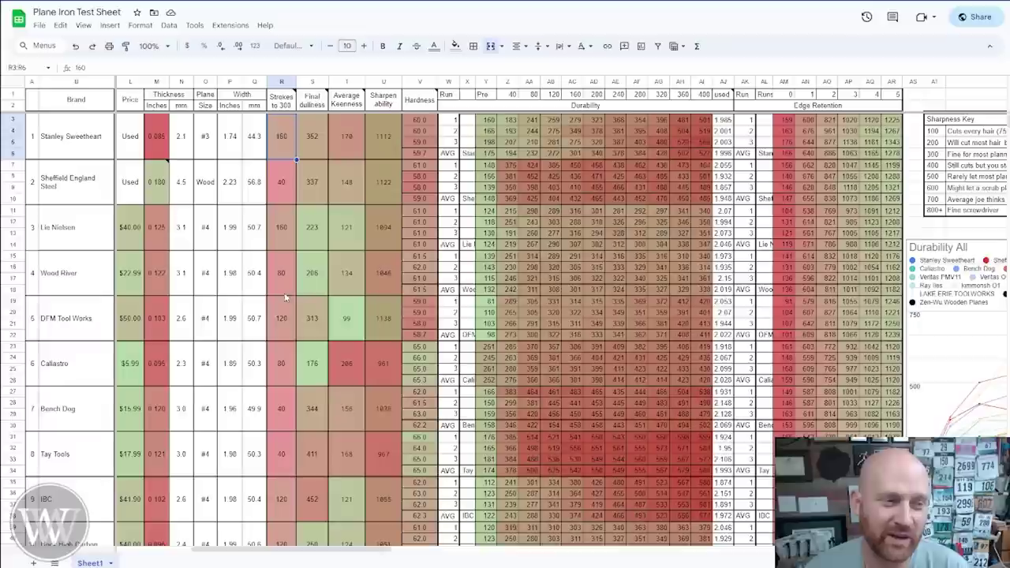
scroll(612, 204, "down", 2)
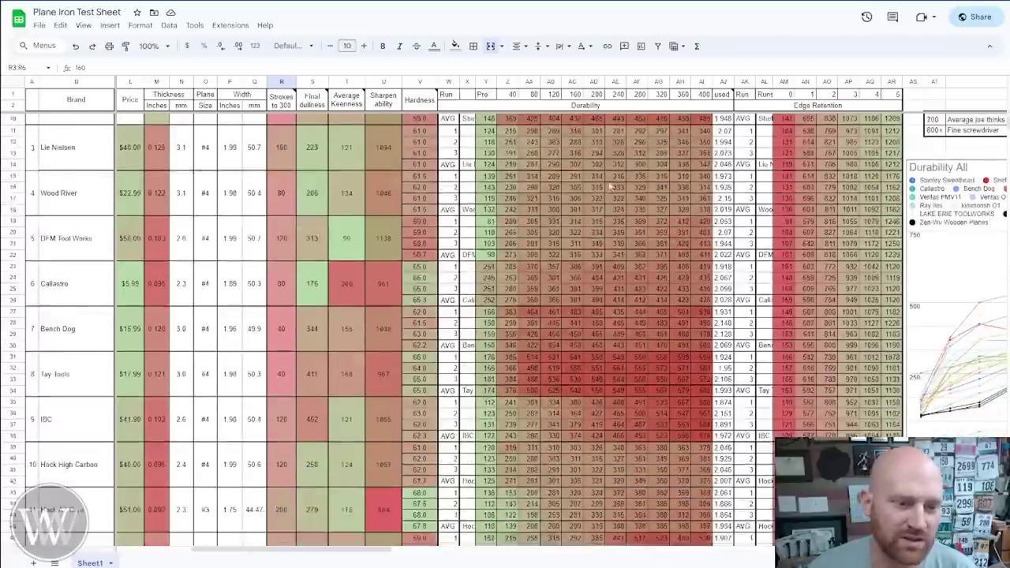
scroll(290, 235, "down", 1)
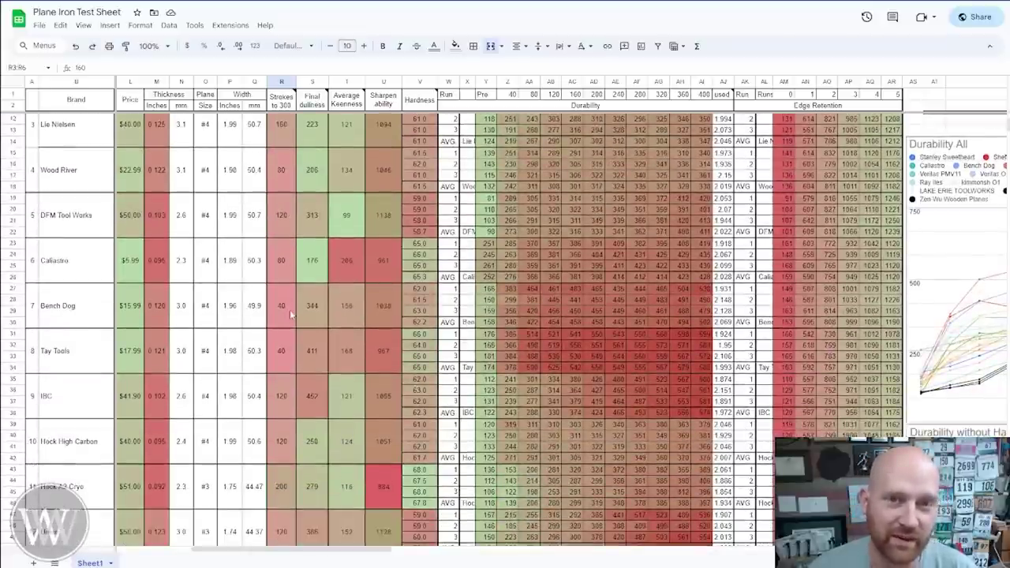
scroll(288, 315, "down", 2)
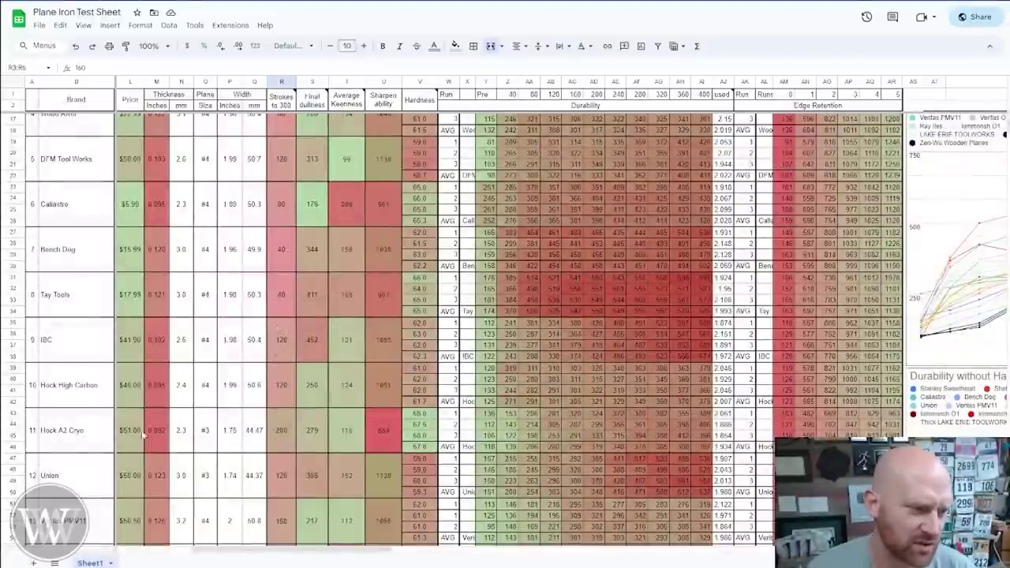
scroll(343, 269, "down", 3)
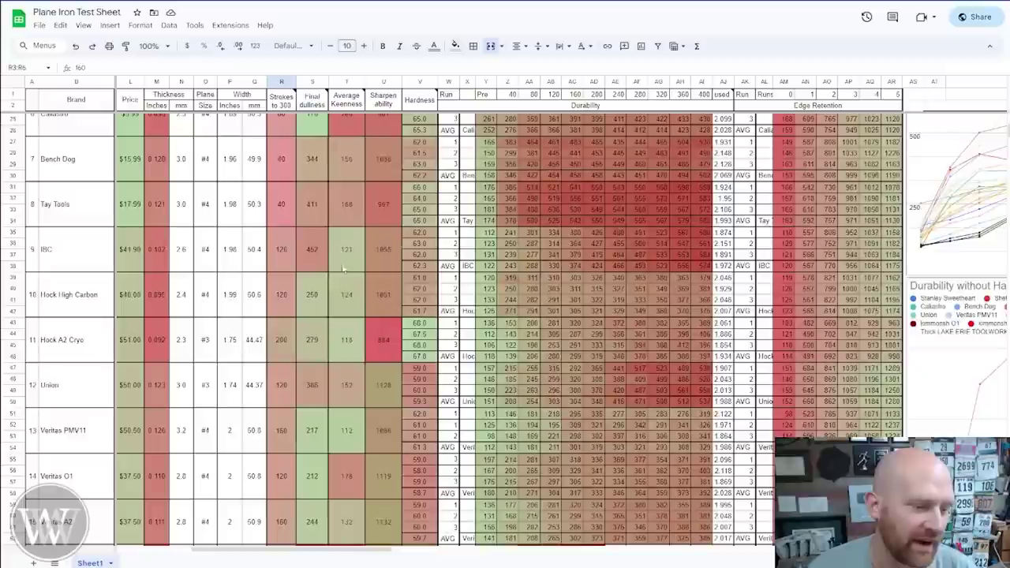
scroll(289, 189, "down", 4)
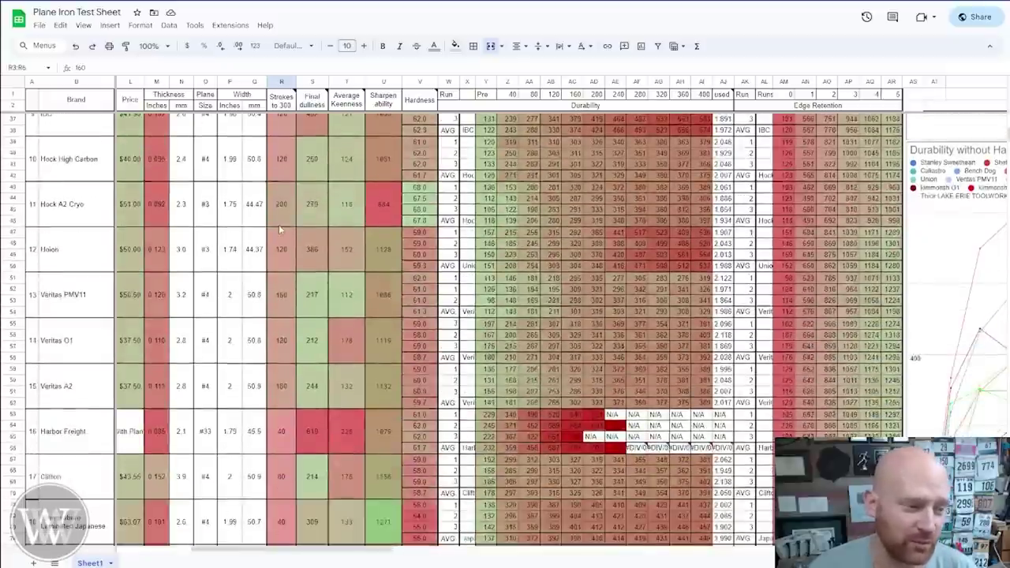
scroll(279, 228, "down", 8)
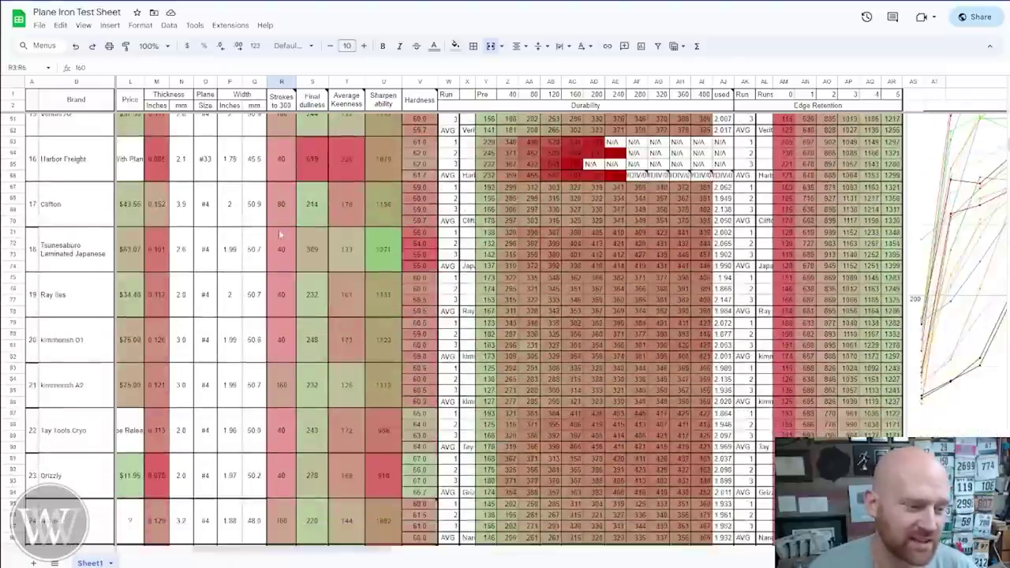
scroll(280, 234, "down", 8)
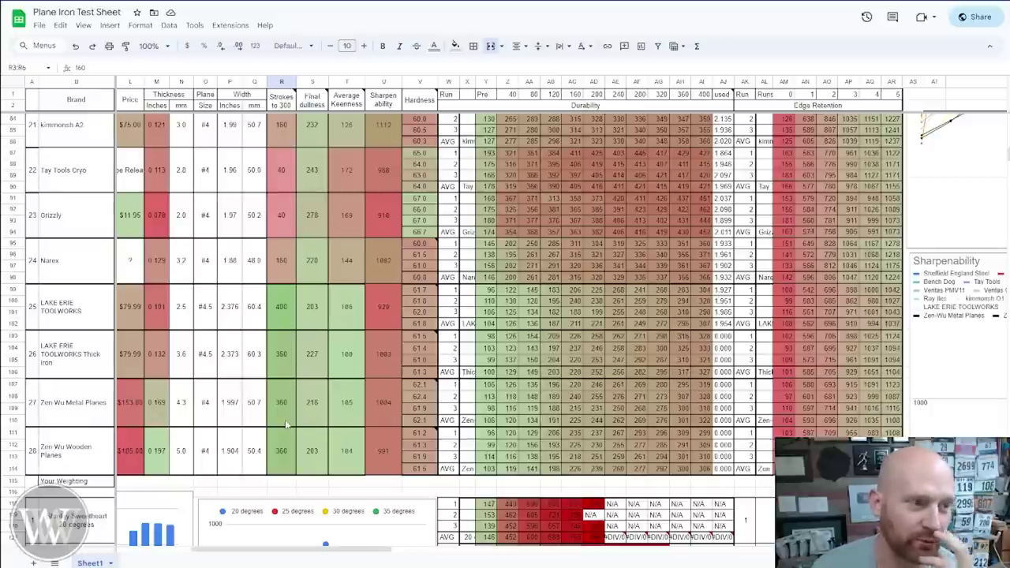
- Compare the Final dullness, Average Keenness and Sharpenability values of the Lake Erie Toolworks and Zen-Wu irons with the other brands
left_click(326, 302)
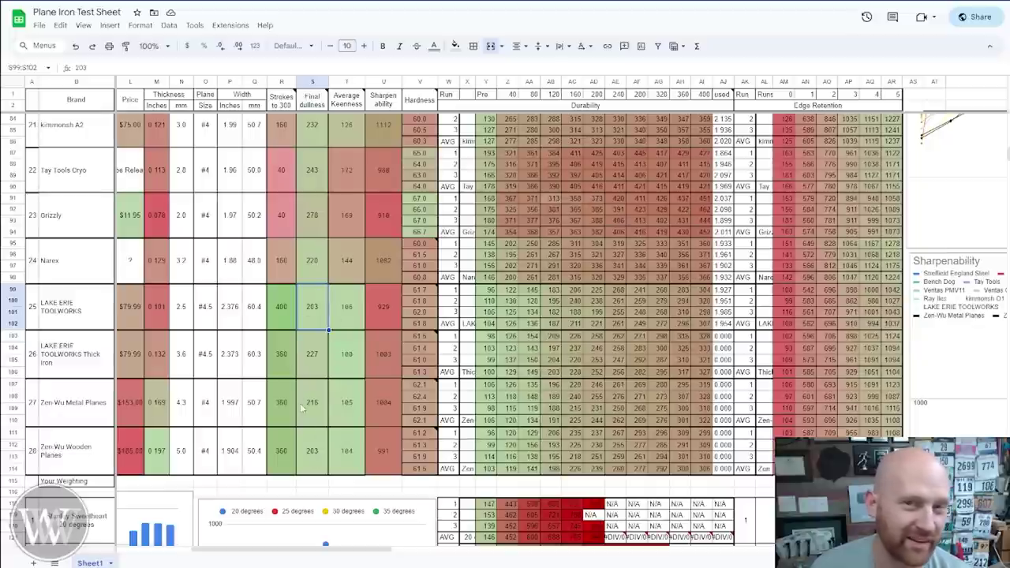
scroll(307, 395, "down", 1)
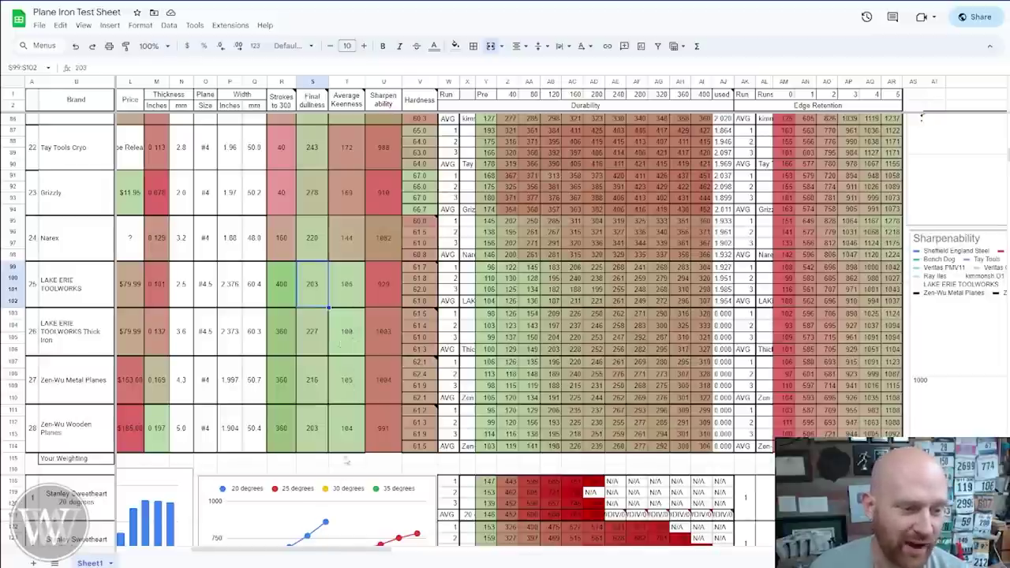
scroll(352, 389, "up", 10)
scroll(354, 411, "up", 15)
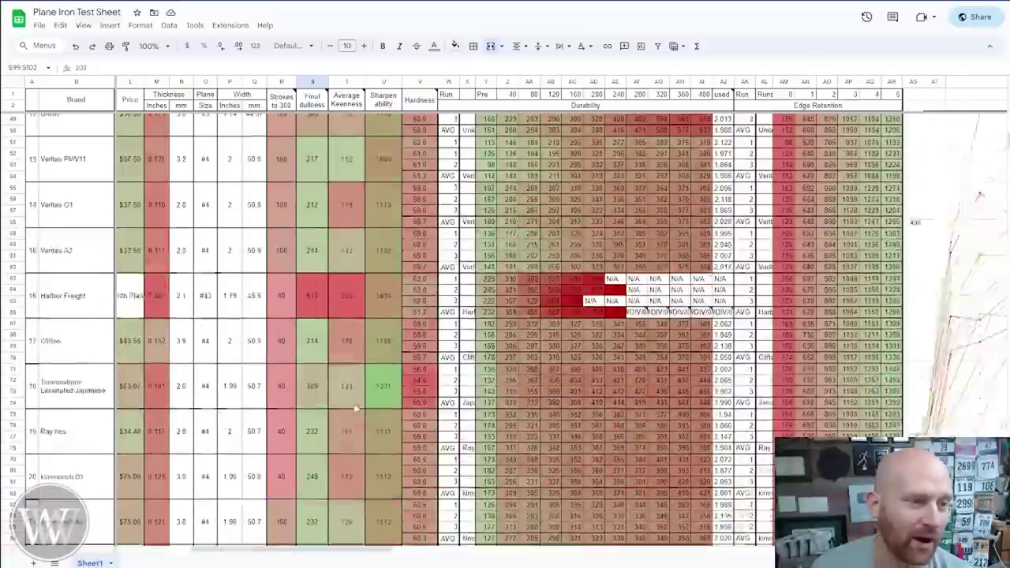
scroll(355, 268, "up", 4)
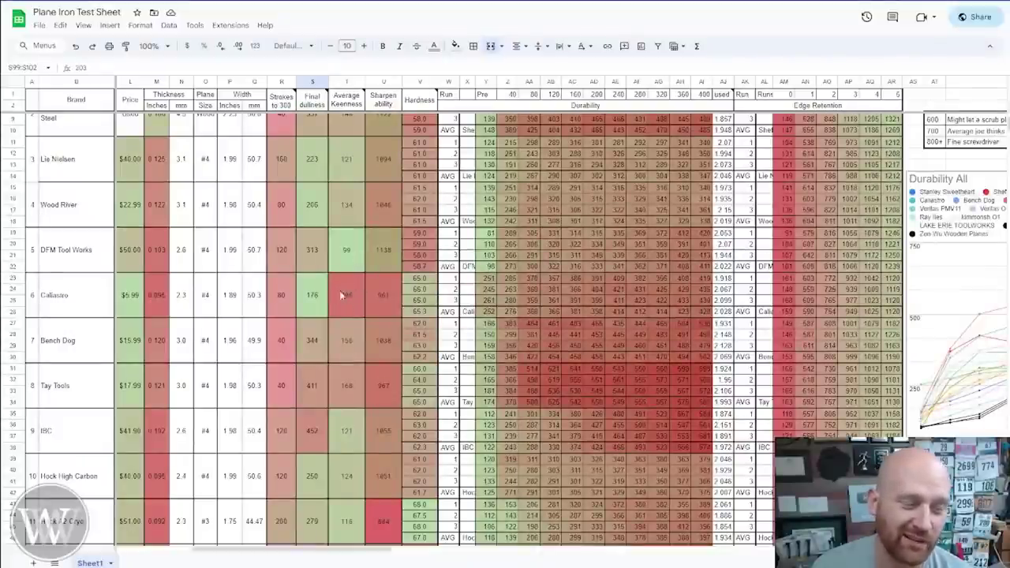
scroll(350, 302, "down", 20)
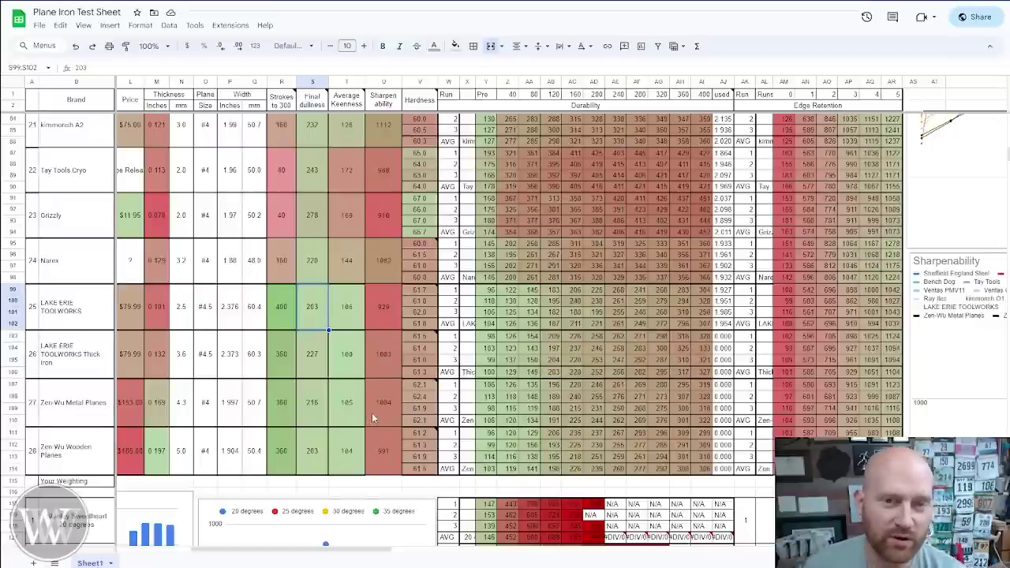
scroll(377, 407, "up", 5)
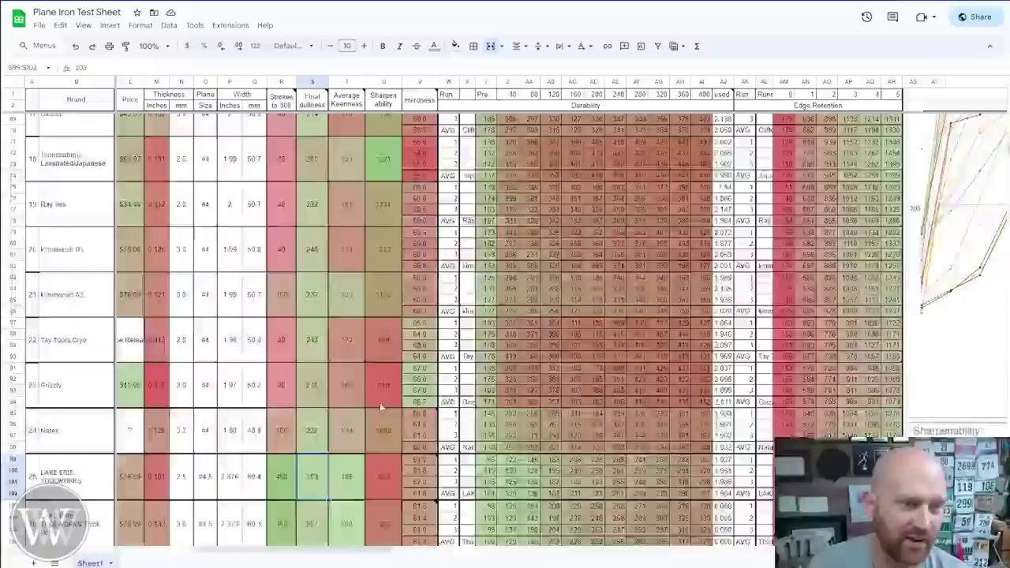
scroll(379, 401, "down", 5)
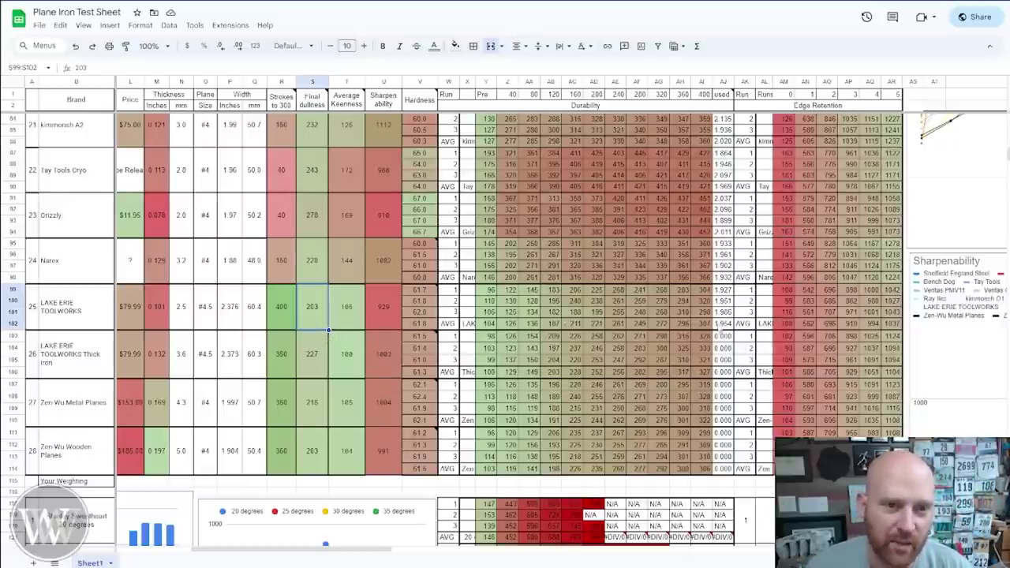
- Examine the Durability All and Durability without Harbor Freight charts, comparing the Lake Erie and Zen-Wu curves with the other irons
scroll(699, 347, "up", 10)
scroll(689, 305, "up", 10)
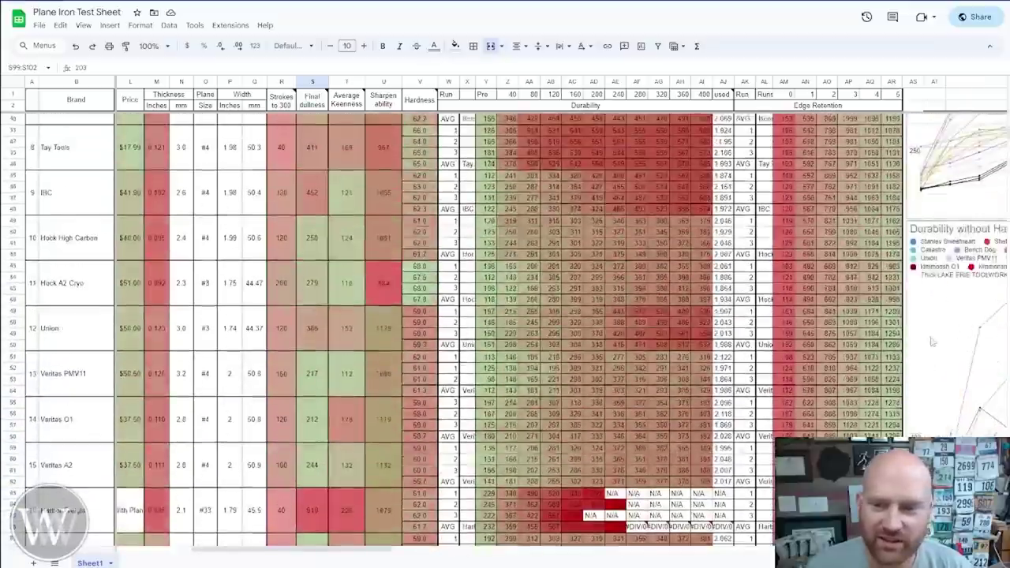
scroll(303, 131, "right", 10)
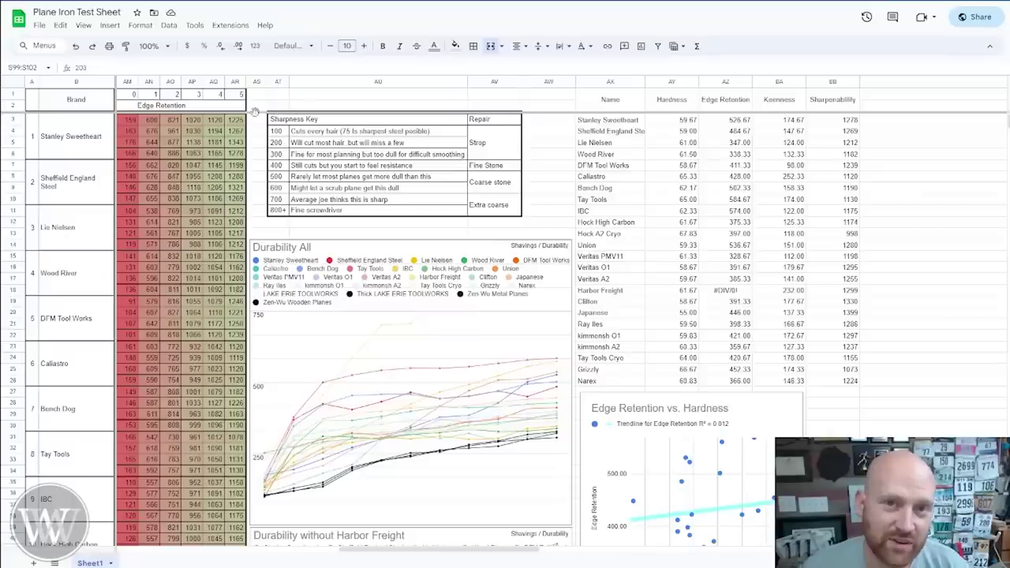
scroll(300, 144, "down", 1)
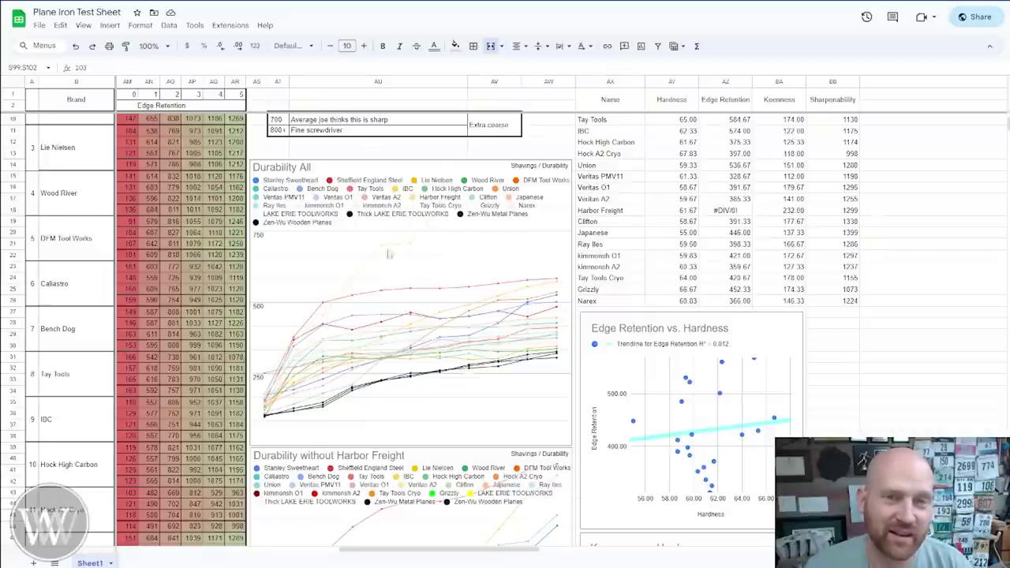
scroll(438, 250, "down", 5)
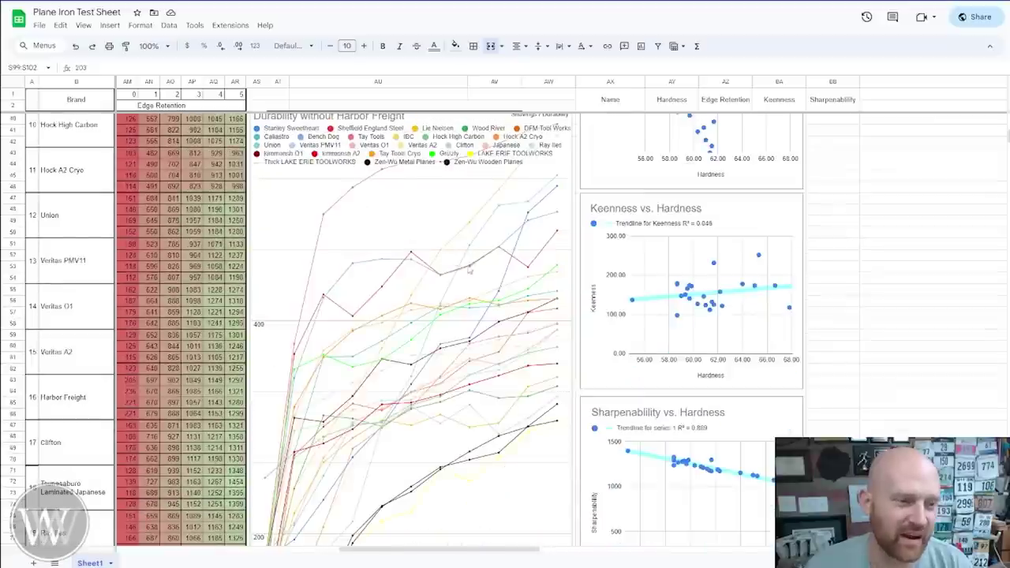
scroll(478, 150, "down", 2)
scroll(477, 299, "up", 3)
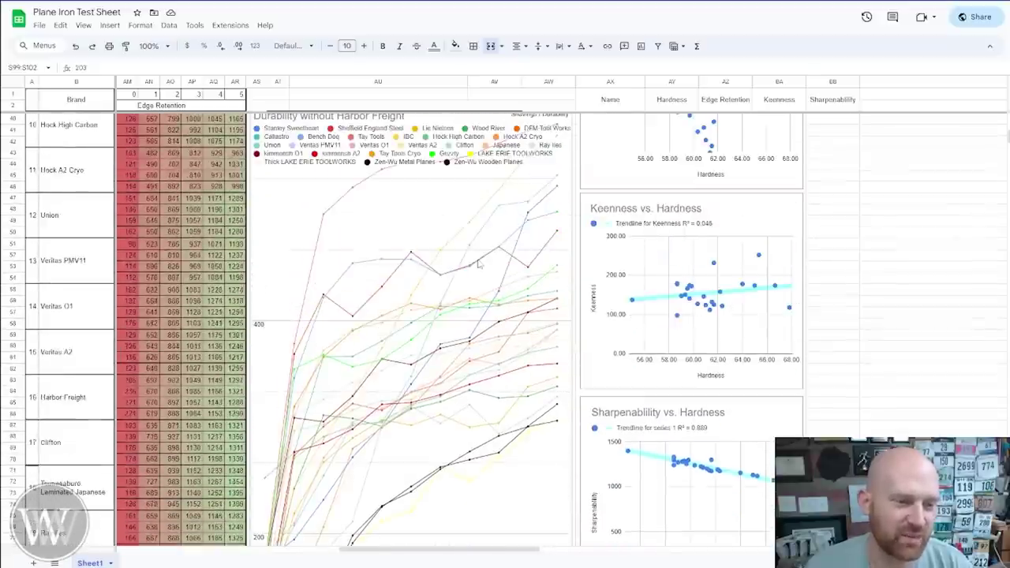
scroll(464, 241, "down", 2)
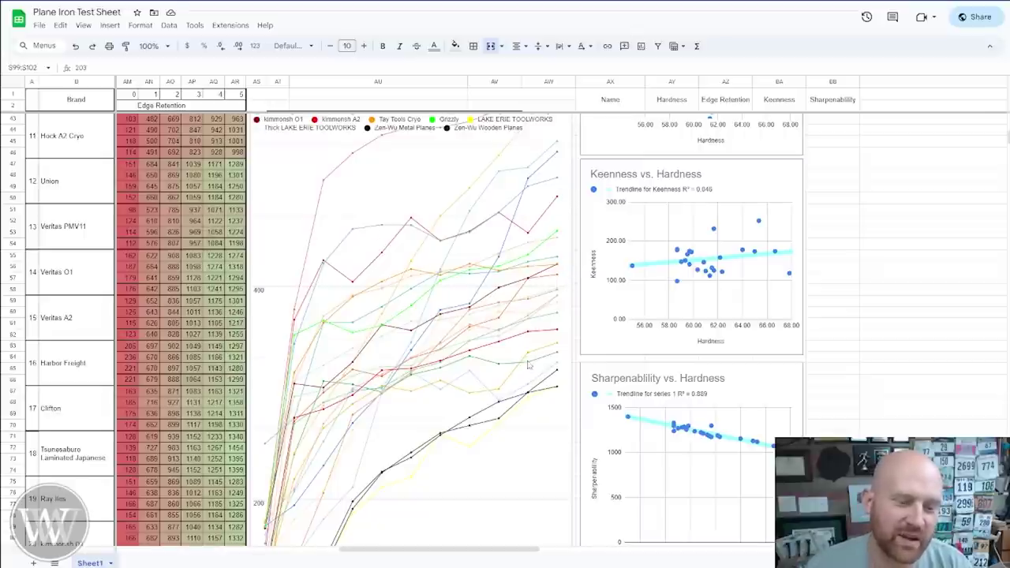
scroll(443, 301, "down", 3)
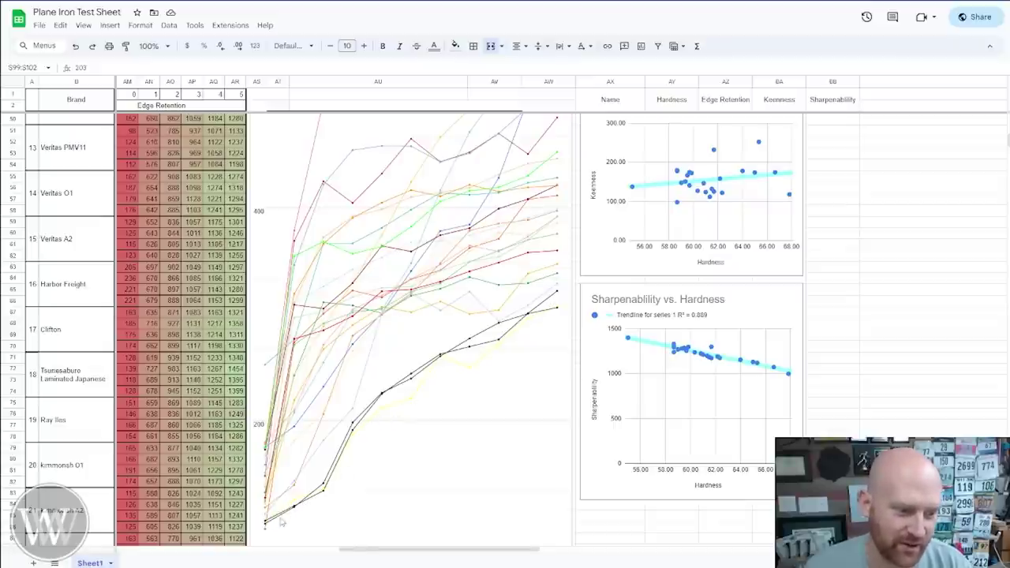
scroll(282, 519, "down", 2)
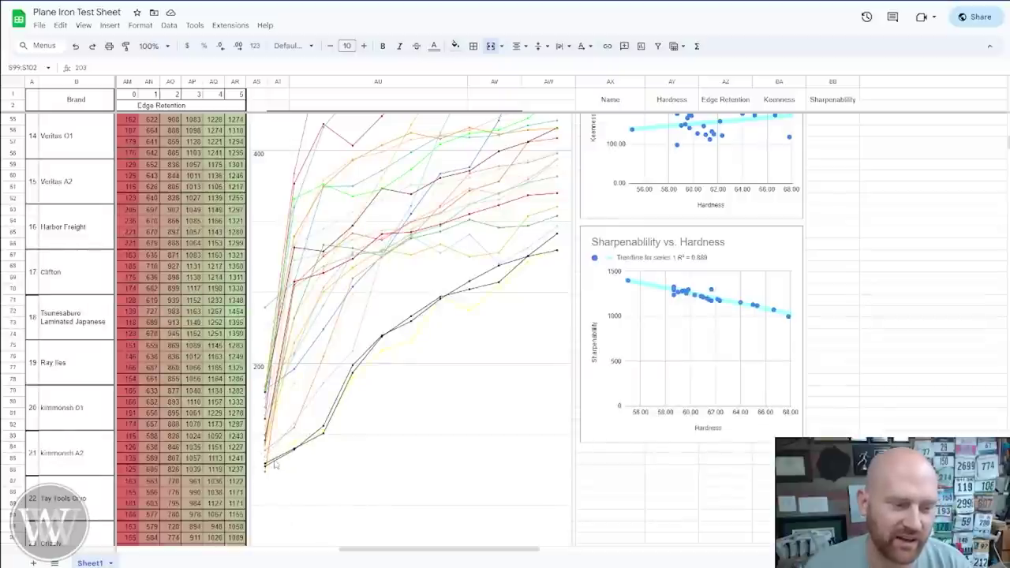
scroll(288, 460, "up", 1)
scroll(289, 460, "up", 2)
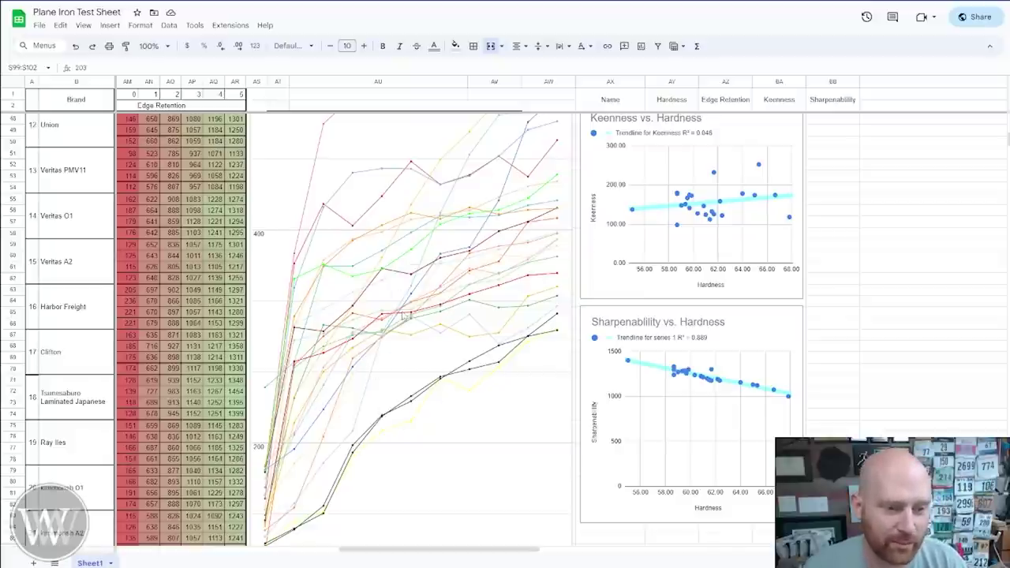
- Examine the Sharpenability line chart and the bar chart comparing the overall scores of all plane iron brands
scroll(426, 292, "down", 10)
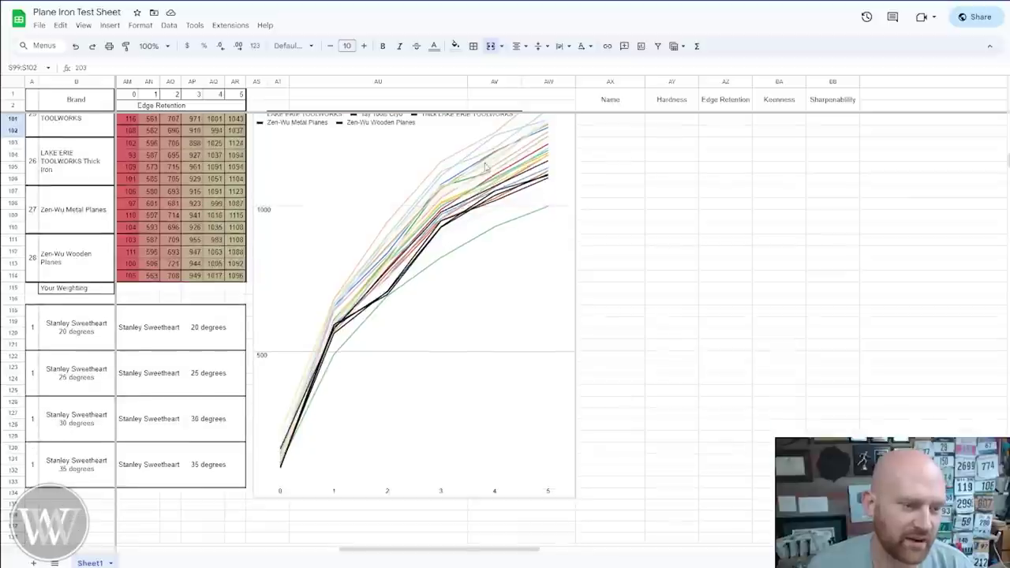
scroll(305, 404, "up", 3)
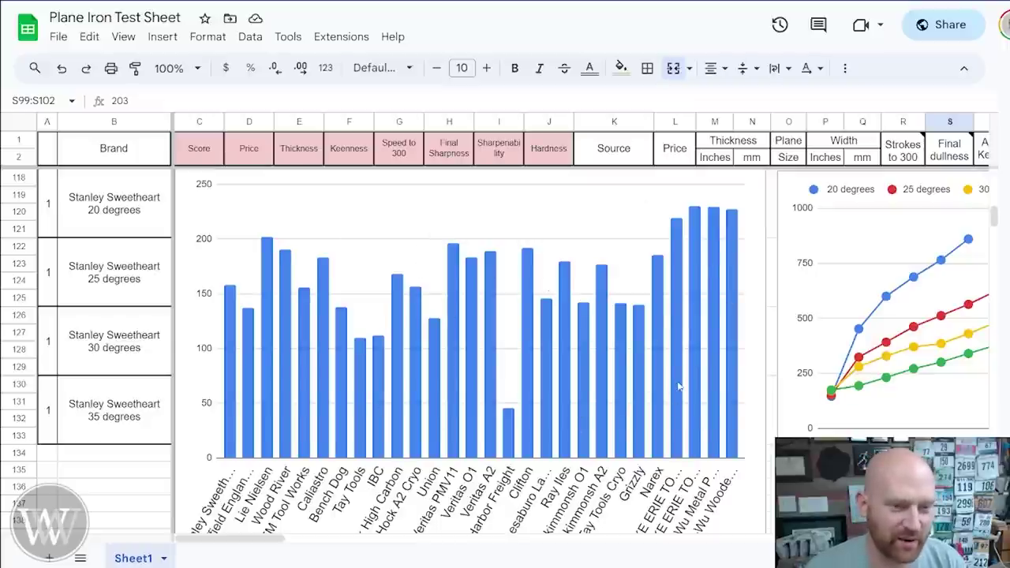
scroll(679, 387, "down", 1)
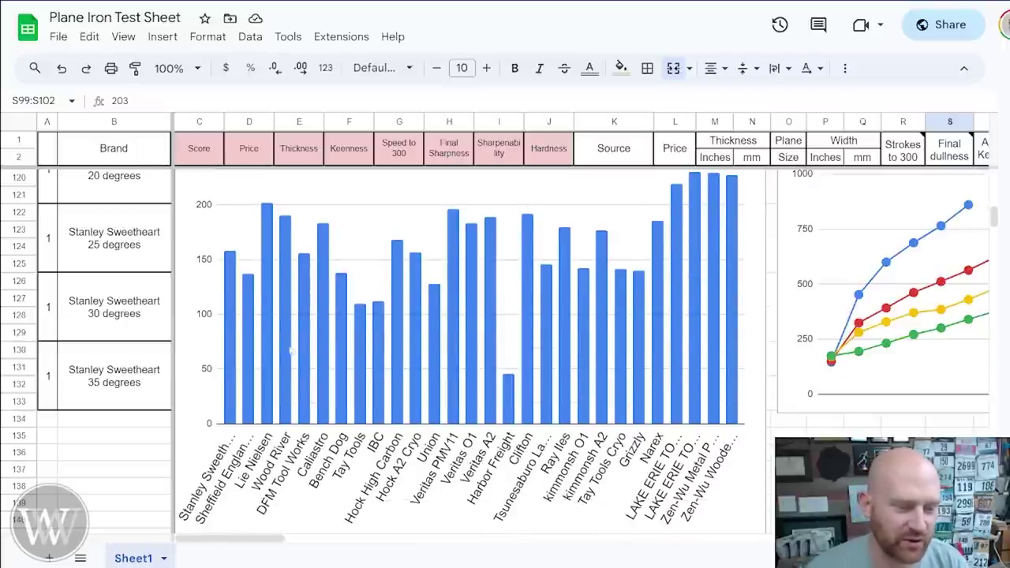
scroll(645, 340, "up", 1)
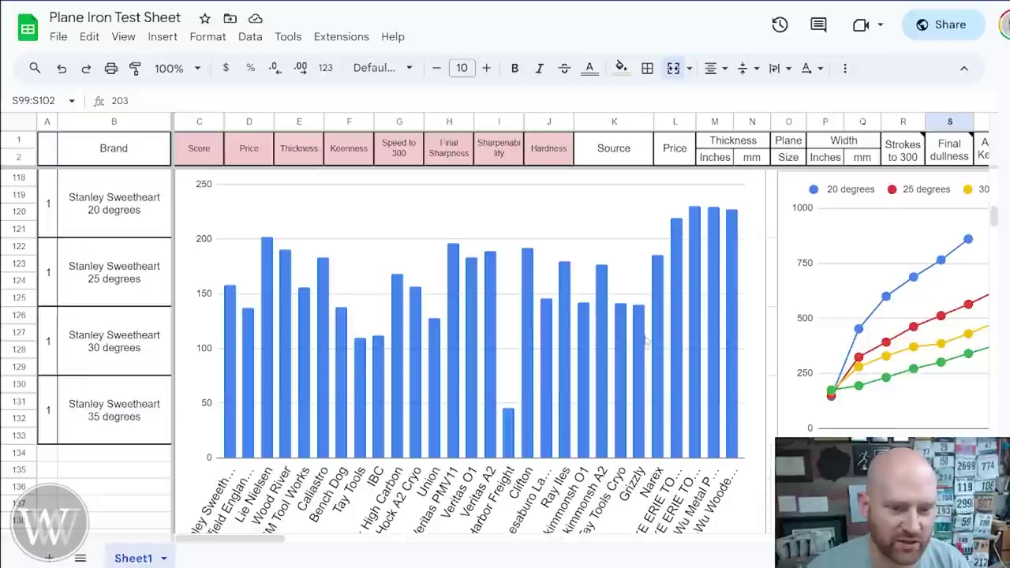
scroll(624, 381, "down", 1)
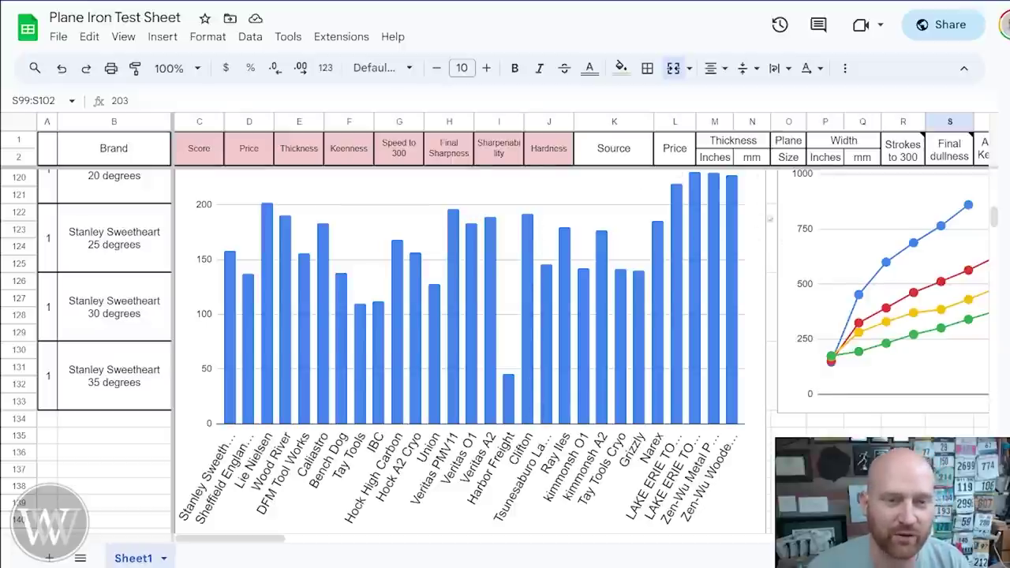
scroll(710, 237, "up", 1)
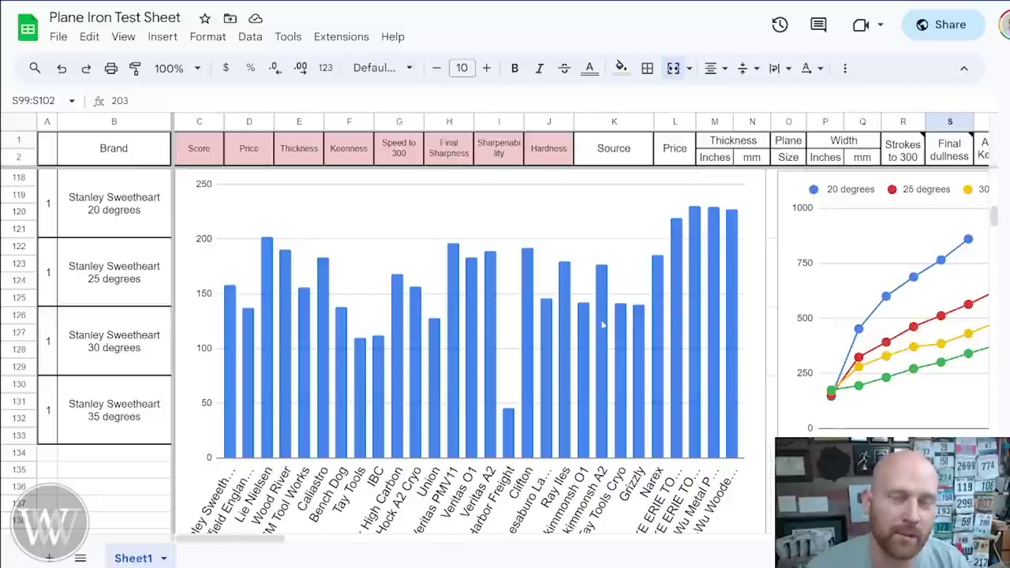
- Review the score breakdown of the Lake Erie Toolworks and Zen-Wu irons together with the Your Weighting row
scroll(484, 362, "up", 4)
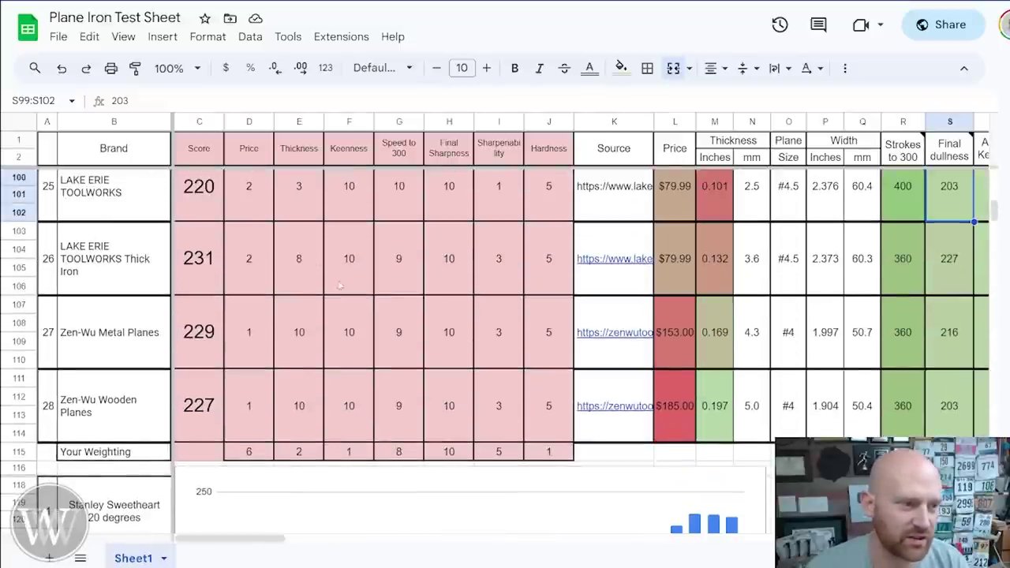
scroll(275, 198, "up", 1)
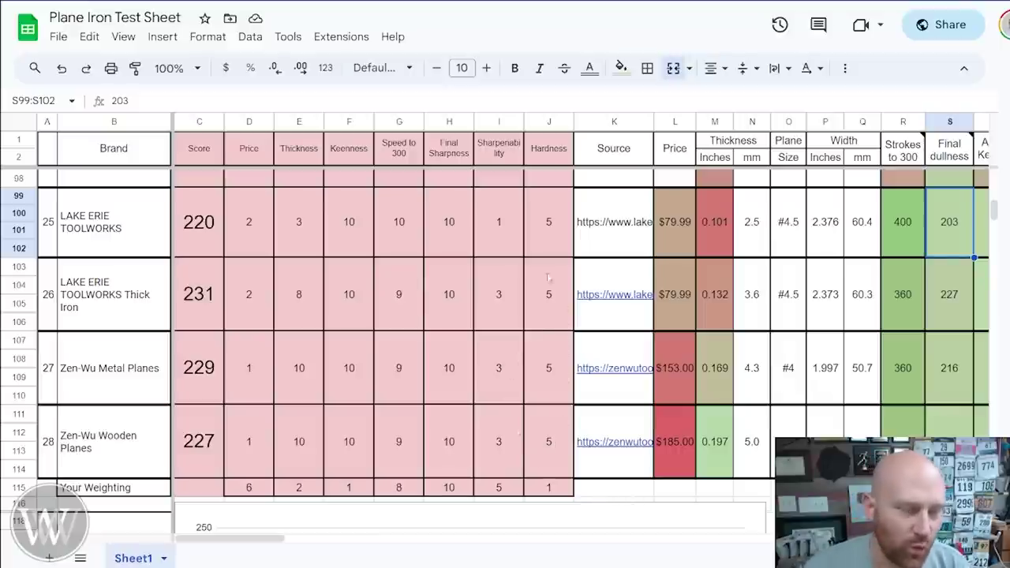
scroll(179, 253, "down", 1)
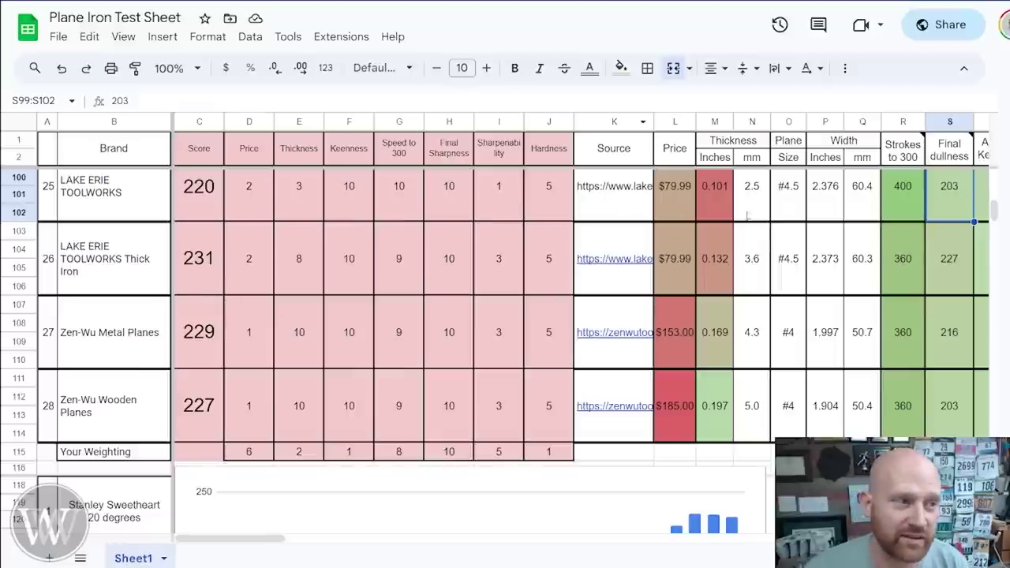
- Look up the option to make a copy of the spreadsheet, then inspect the Your Weighting row and the Zen-Wu Metal Planes Sharpenability score
left_click(58, 37)
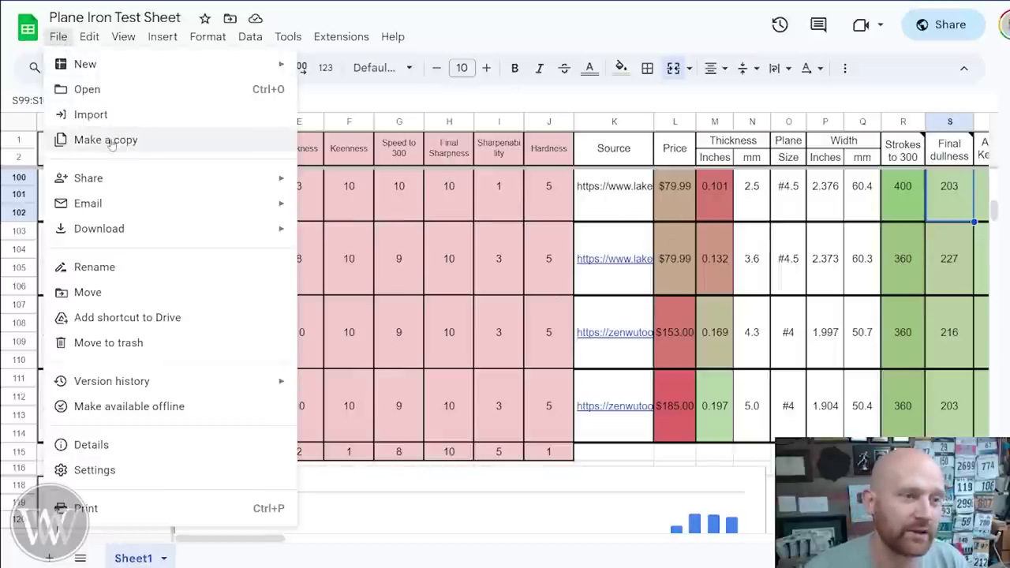
left_click(360, 99)
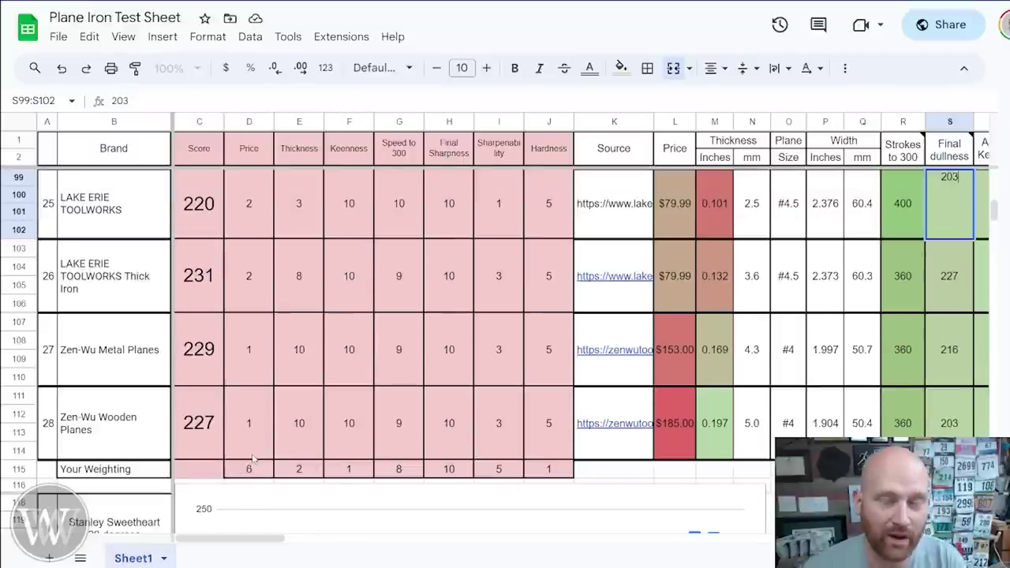
scroll(253, 460, "down", 1)
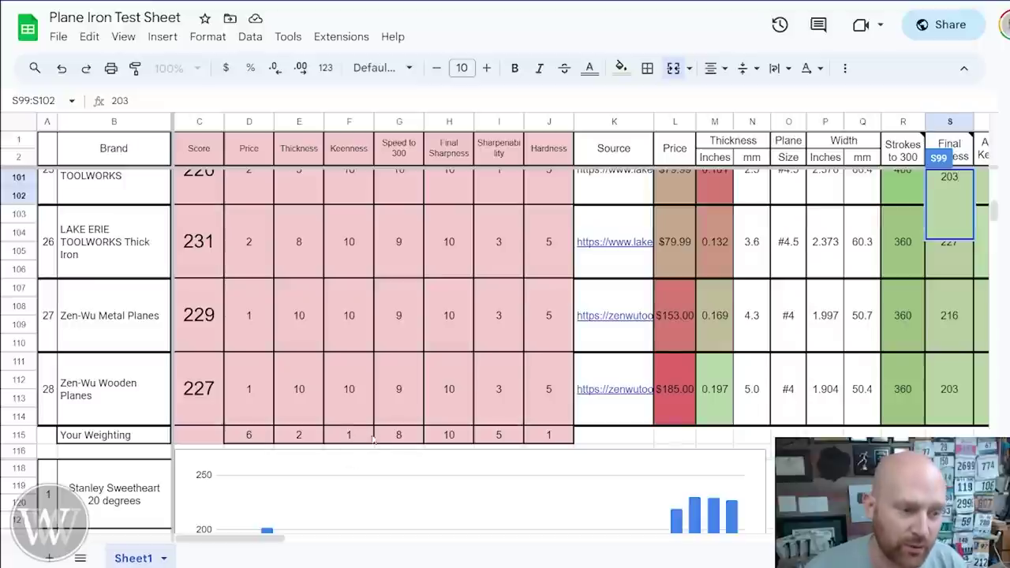
scroll(349, 426, "up", 1)
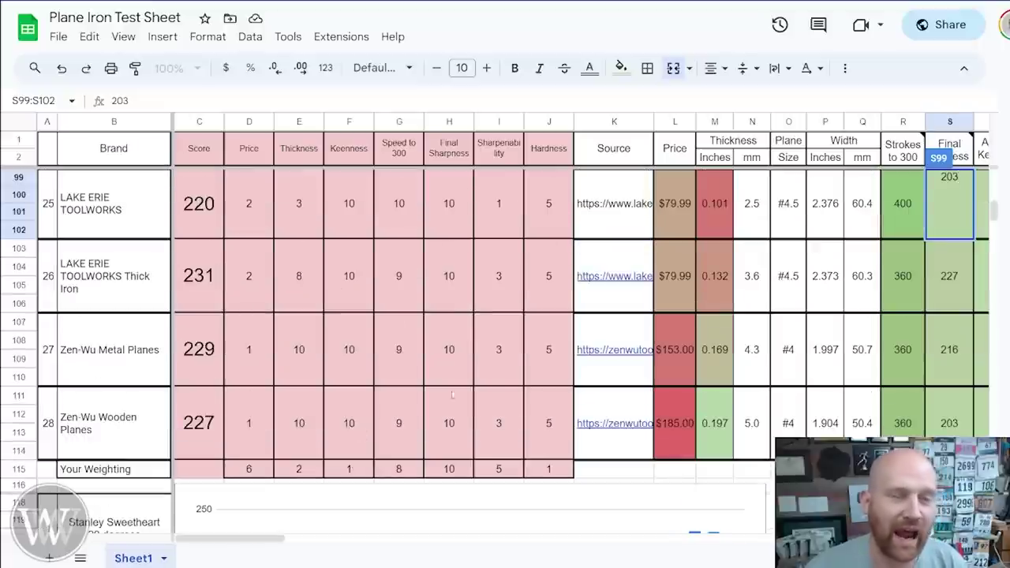
left_click(501, 353)
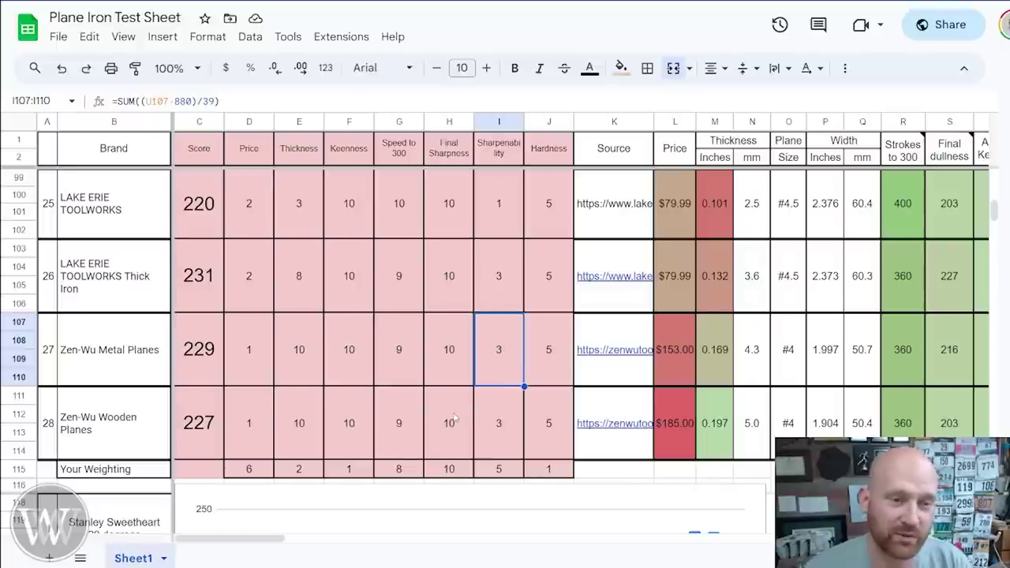
- Compare the Lake Erie and Zen-Wu bars with the other brands in the overall score bar chart below the weighting row
scroll(356, 353, "down", 5)
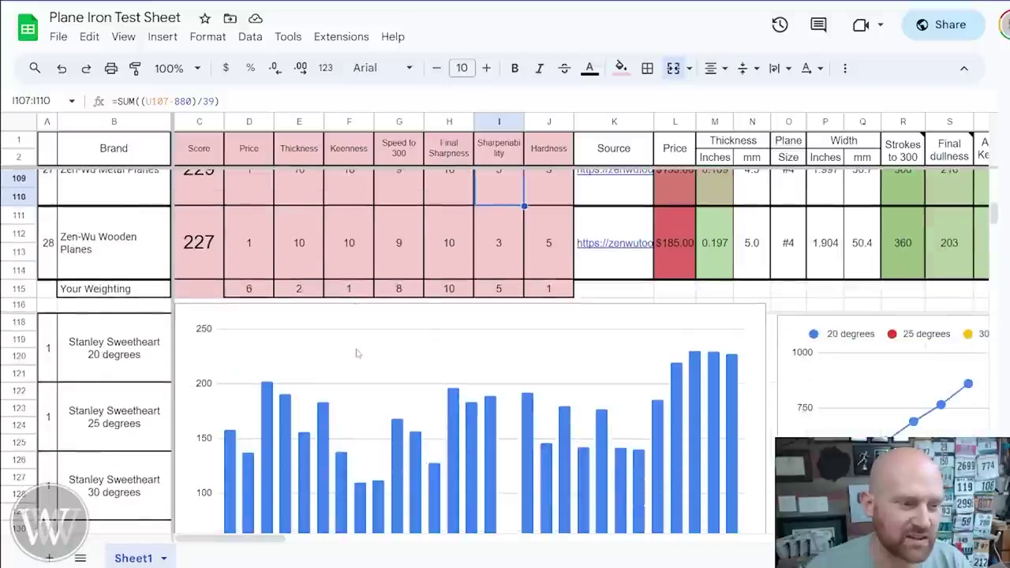
scroll(356, 353, "up", 3)
scroll(318, 439, "down", 2)
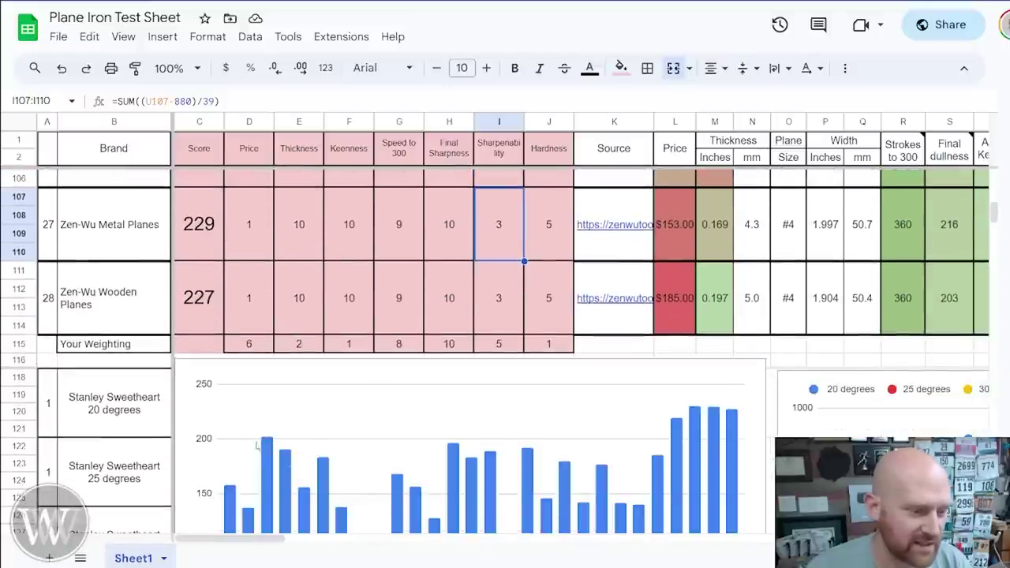
left_click(271, 448)
scroll(271, 448, "down", 3)
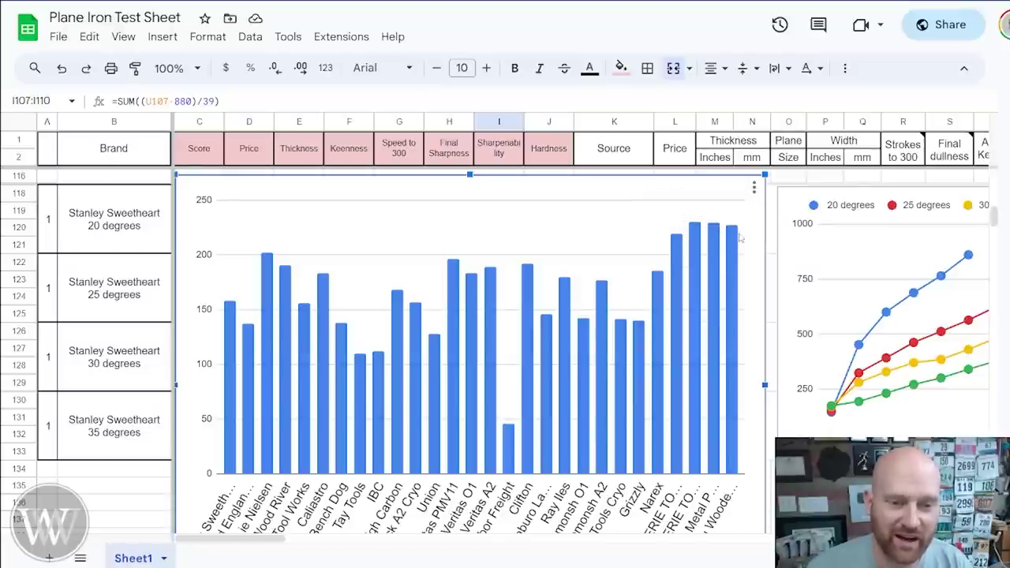
- Return to the Lake Erie and Zen-Wu score rows and inspect the Price score of the Zen-Wu Metal Planes iron
scroll(620, 239, "up", 2)
scroll(621, 239, "up", 4)
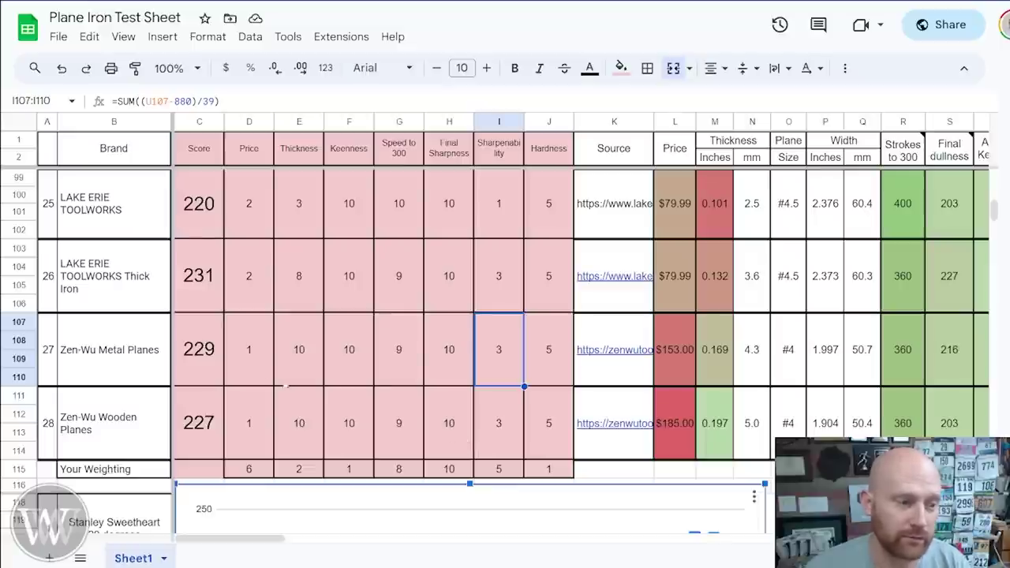
left_click(264, 360)
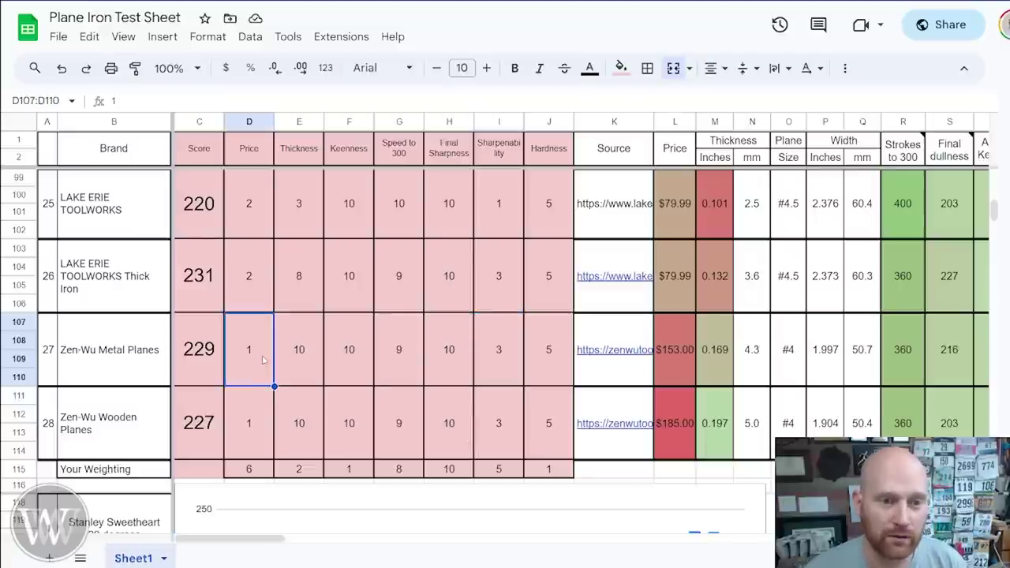